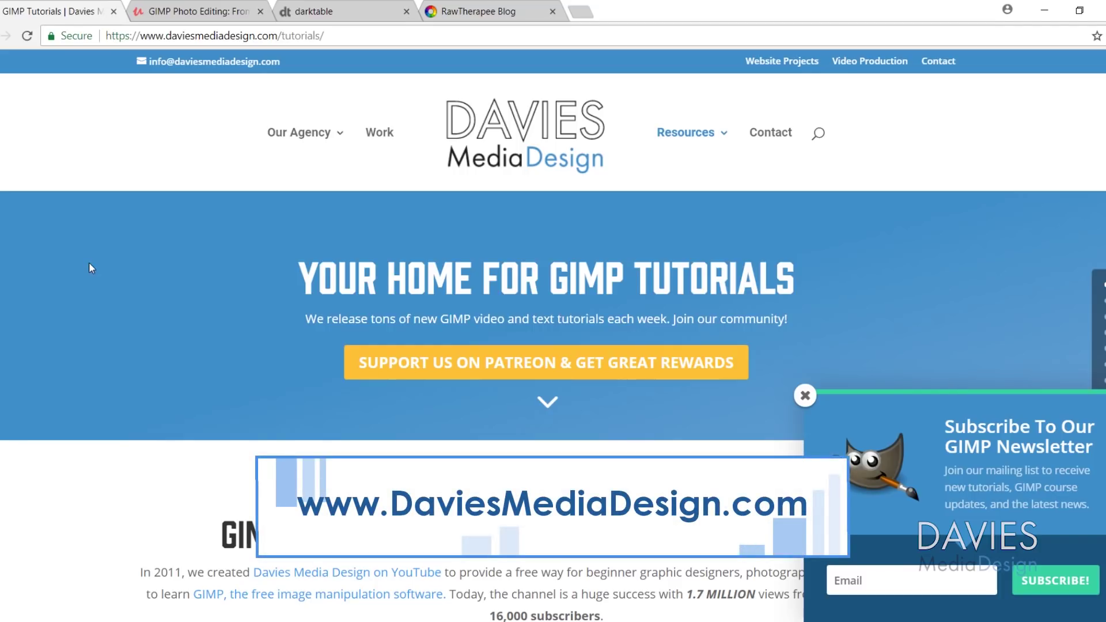
Scroll down the Davies Media Design GIMP tutorials page, then switch to the Udemy course tab.
{"action": "scroll", "coordinate": [89, 263], "scroll_direction": "down", "scroll_amount": 15}
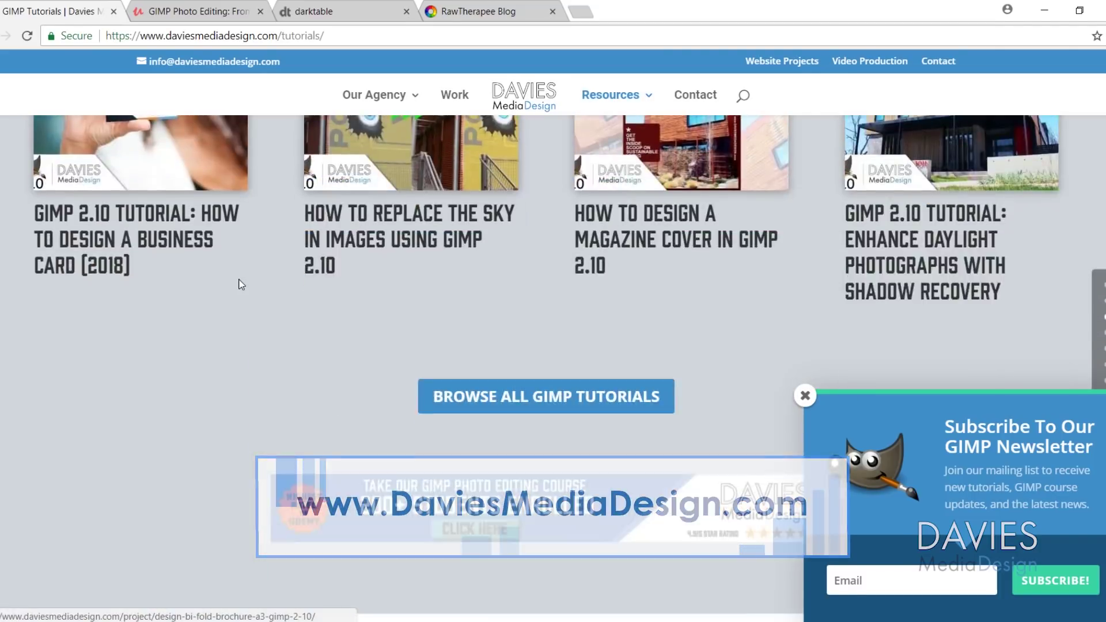
{"action": "scroll", "coordinate": [241, 285], "scroll_direction": "down", "scroll_amount": 15}
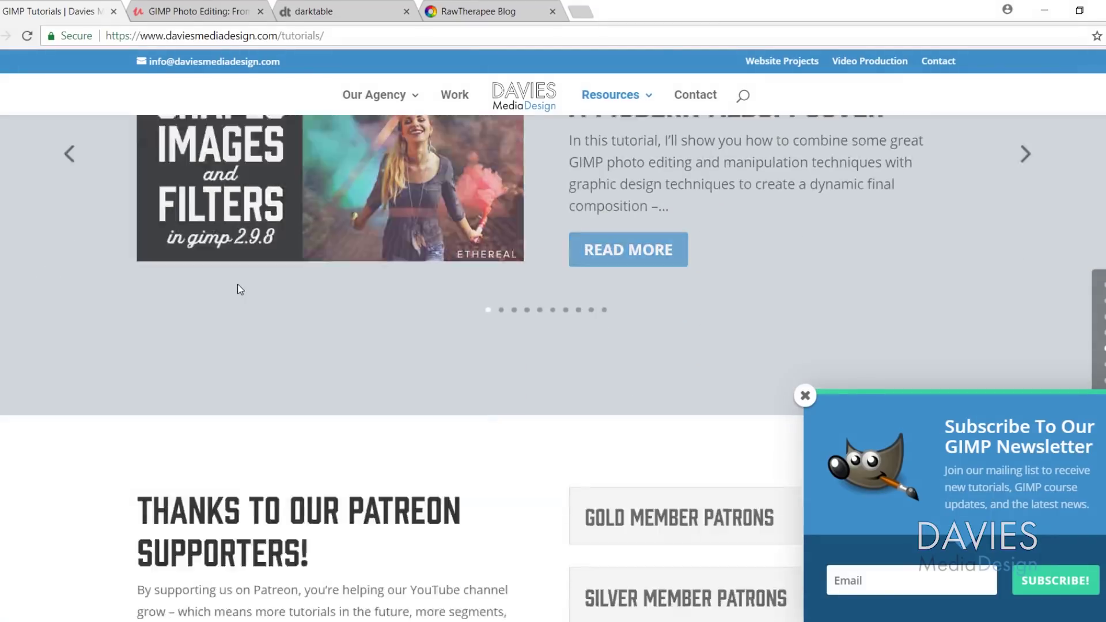
{"action": "scroll", "coordinate": [240, 289], "scroll_direction": "down", "scroll_amount": 6}
{"action": "key", "text": "ctrl+Tab"}
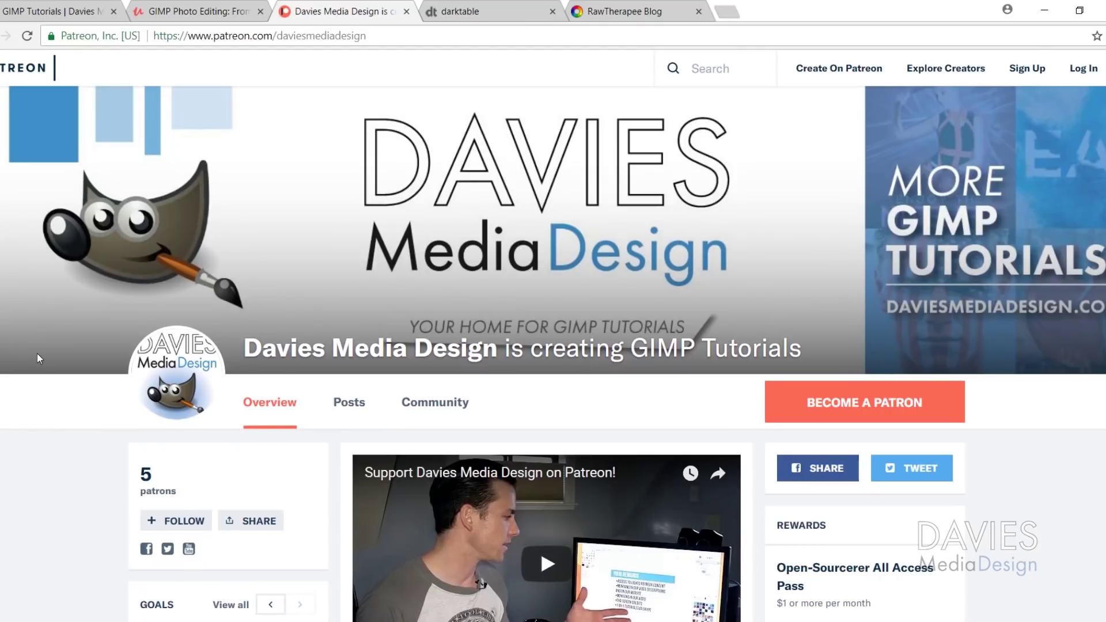
Scroll through the Davies Media Design Patreon page, then move to the darktable.org tab.
{"action": "scroll", "coordinate": [37, 353], "scroll_direction": "down", "scroll_amount": 5}
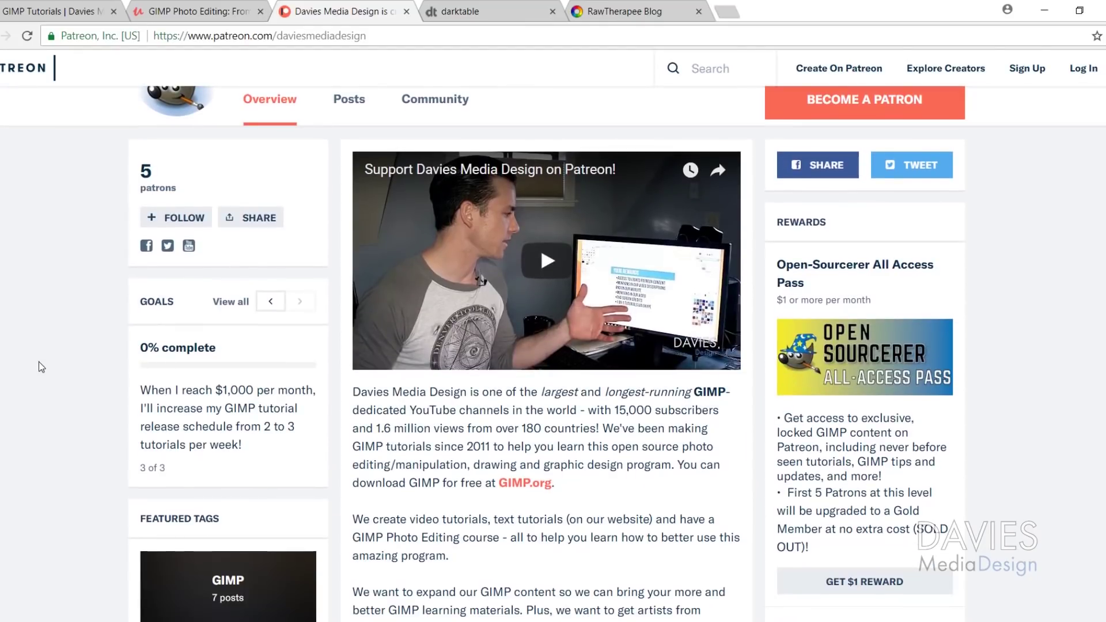
{"action": "scroll", "coordinate": [39, 362], "scroll_direction": "up", "scroll_amount": 5}
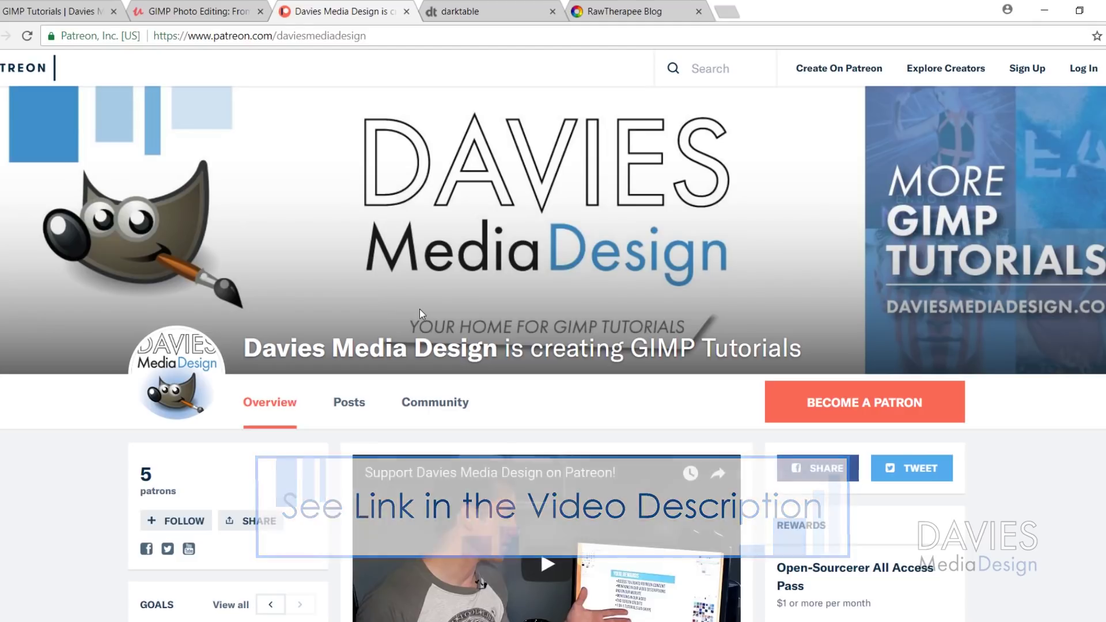
{"action": "key", "text": "ctrl+Tab"}
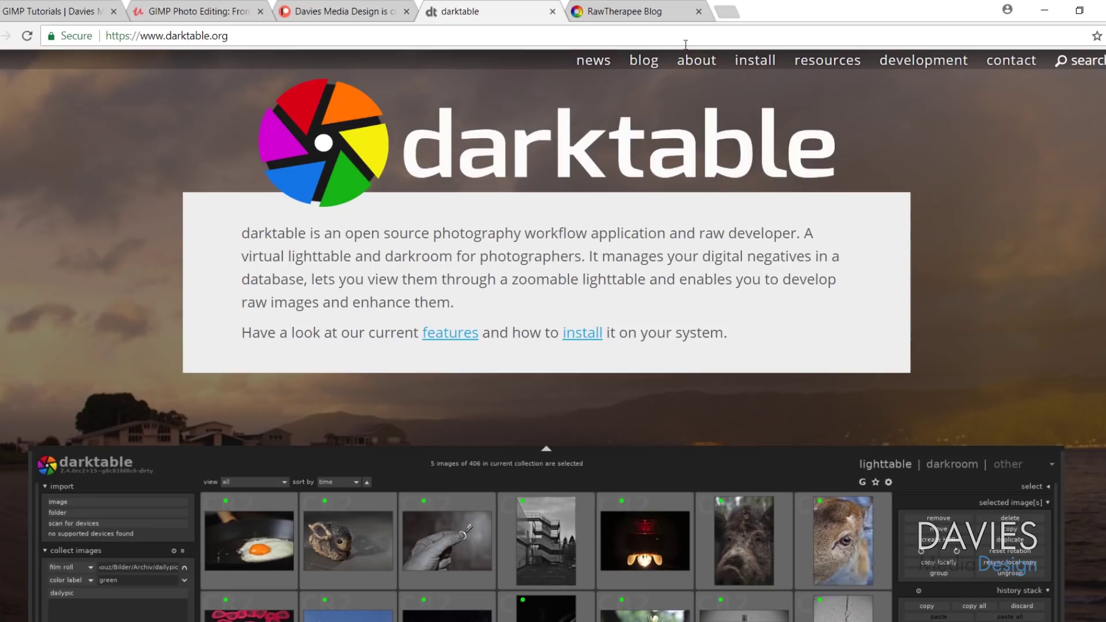
Compare the darktable homepage and the RawTherapee Blog tabs, ending on darktable.
{"action": "key", "text": "ctrl+Tab"}
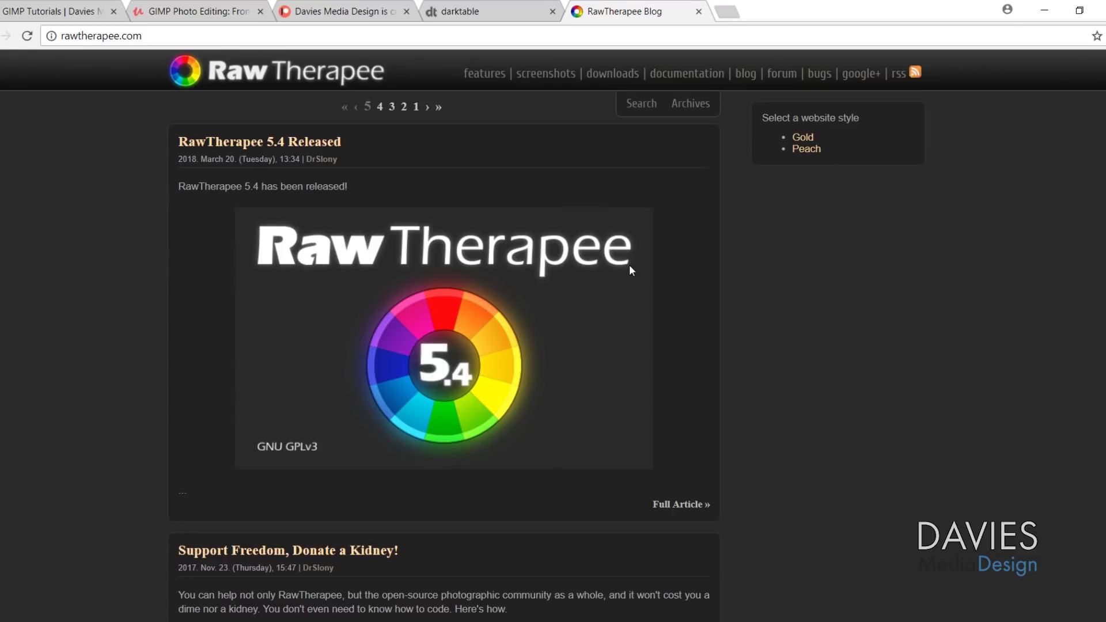
{"action": "key", "text": "ctrl+shift+Tab"}
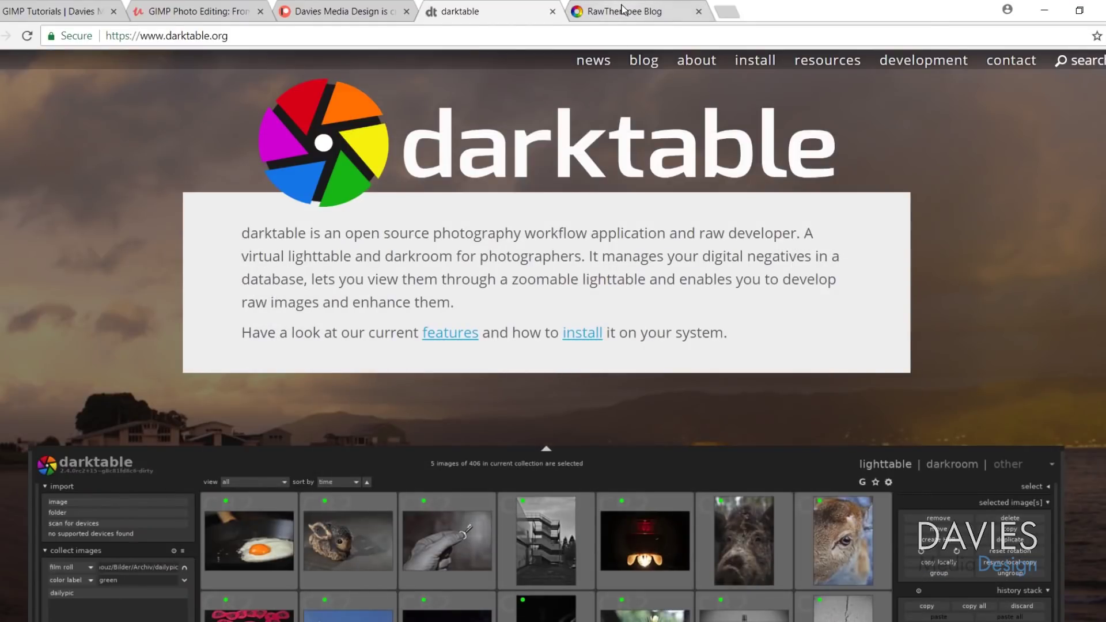
{"action": "left_click", "coordinate": [622, 8]}
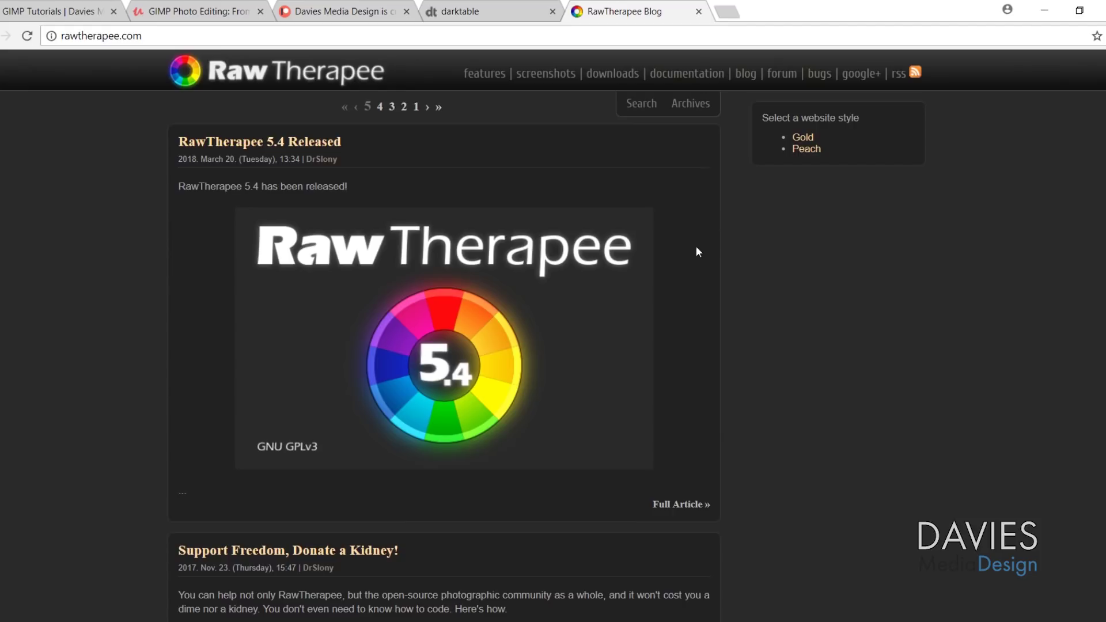
{"action": "left_click", "coordinate": [489, 12]}
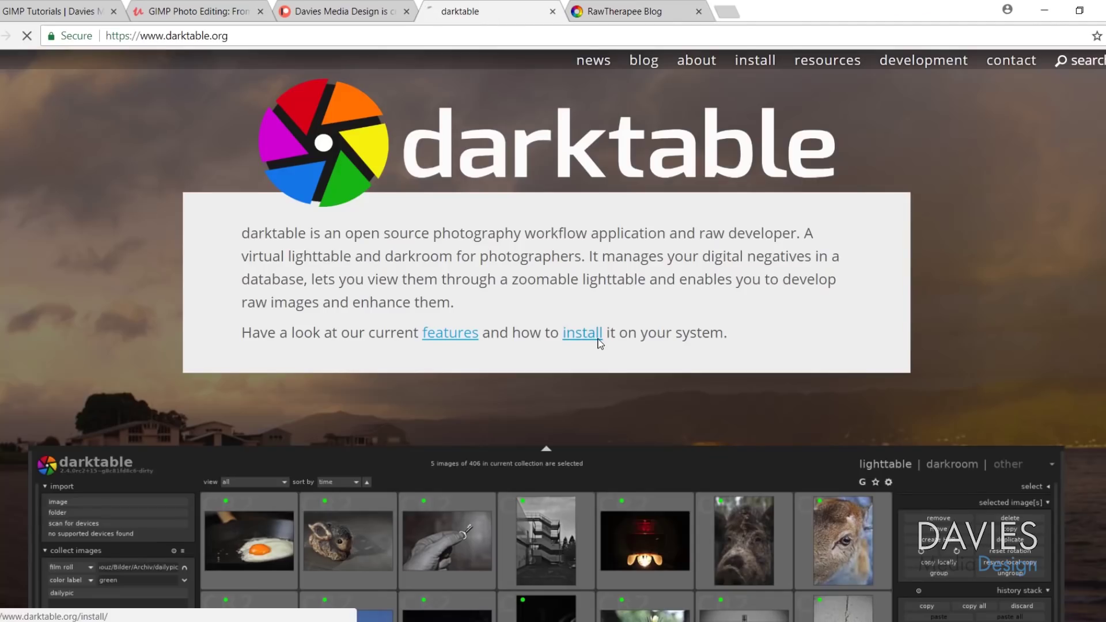
Go to darktable's install page and download the latest Windows installer (darktable 2.4.3).
{"action": "left_click", "coordinate": [594, 337]}
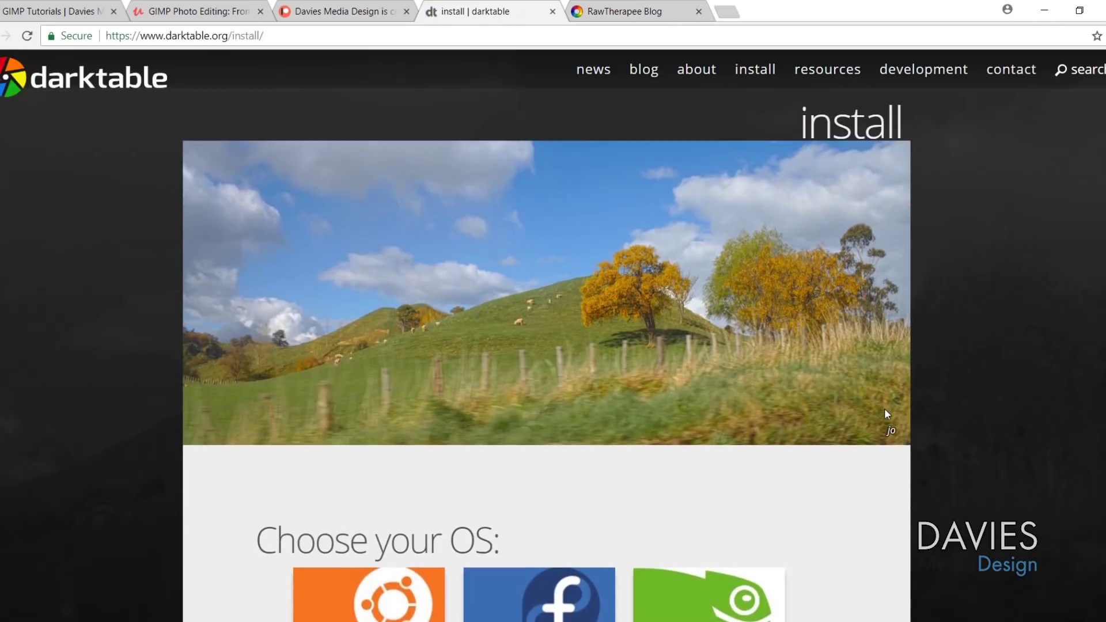
{"action": "scroll", "coordinate": [907, 402], "scroll_direction": "down", "scroll_amount": 5}
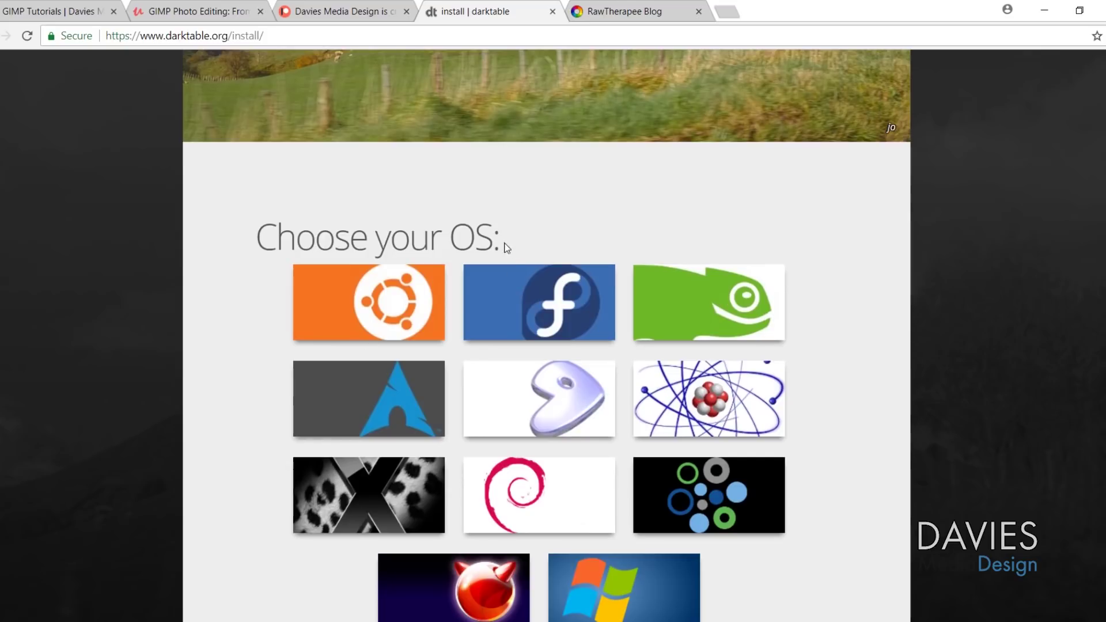
{"action": "scroll", "coordinate": [898, 387], "scroll_direction": "down", "scroll_amount": 4}
{"action": "scroll", "coordinate": [904, 380], "scroll_direction": "up", "scroll_amount": 3}
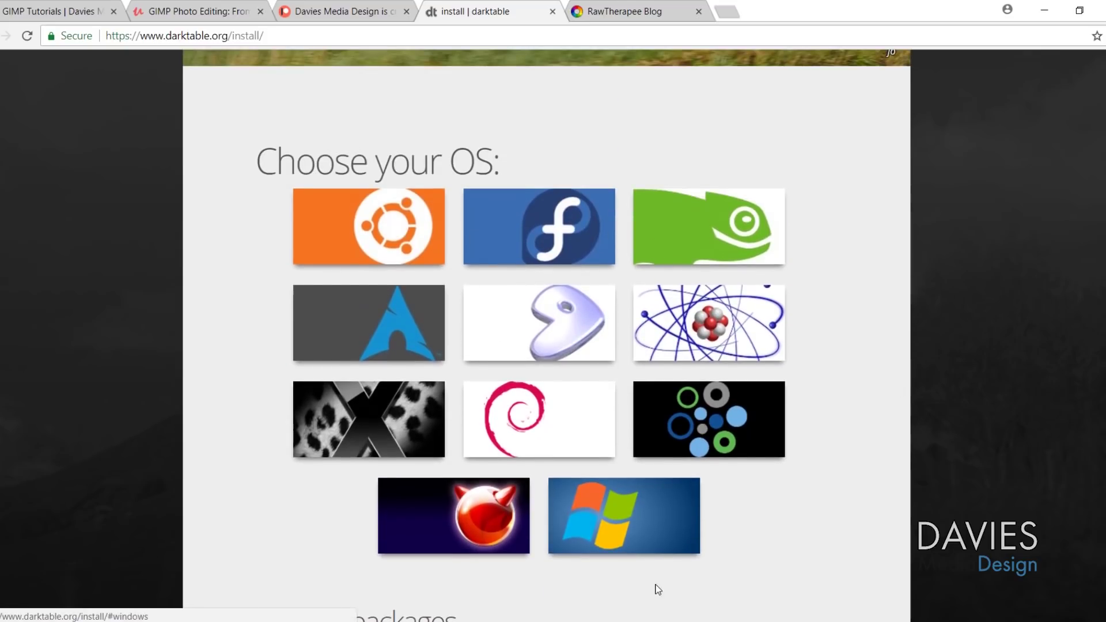
{"action": "left_click", "coordinate": [599, 524]}
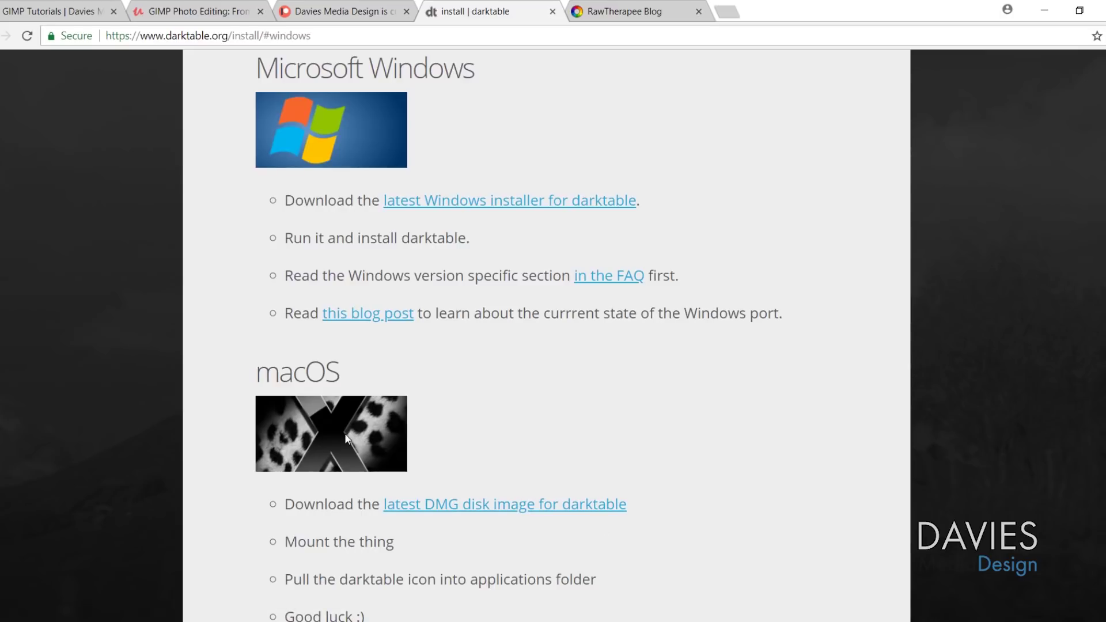
{"action": "left_click", "coordinate": [525, 208]}
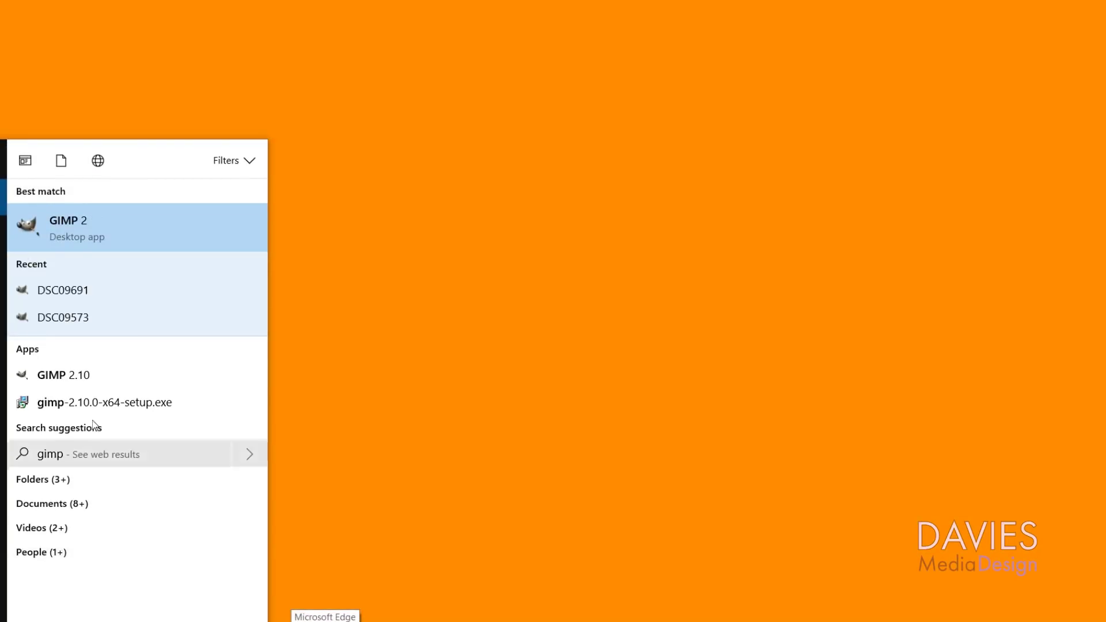
Launch GIMP 2 and open Desktop > GIMP Files > DSC09513.ARW, loading it into darktable.
{"action": "key", "text": "Return"}
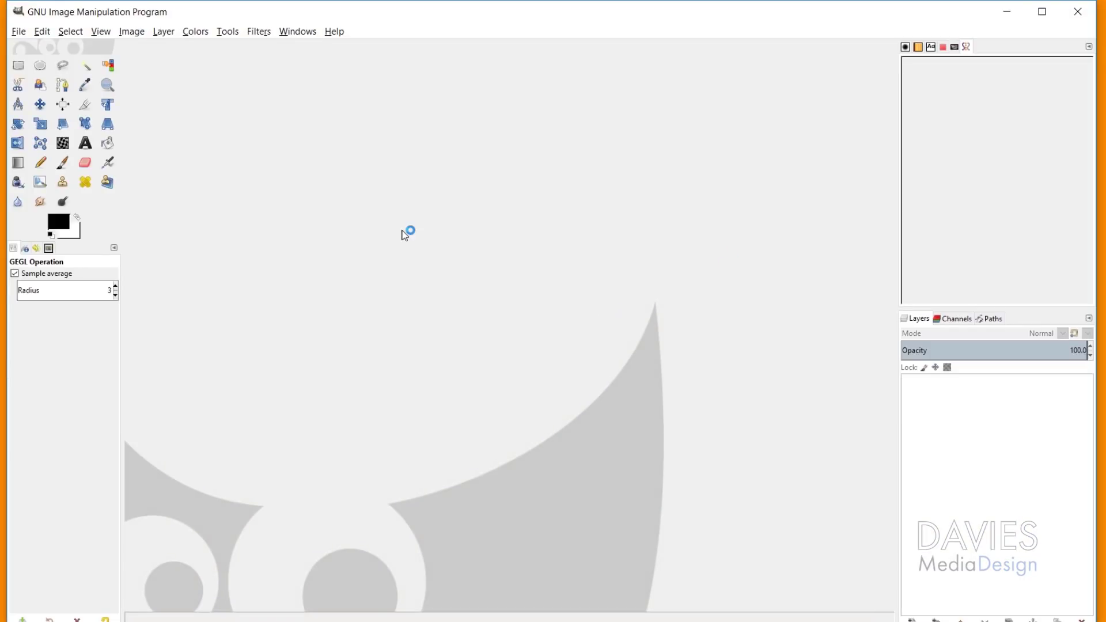
{"action": "left_click", "coordinate": [18, 32]}
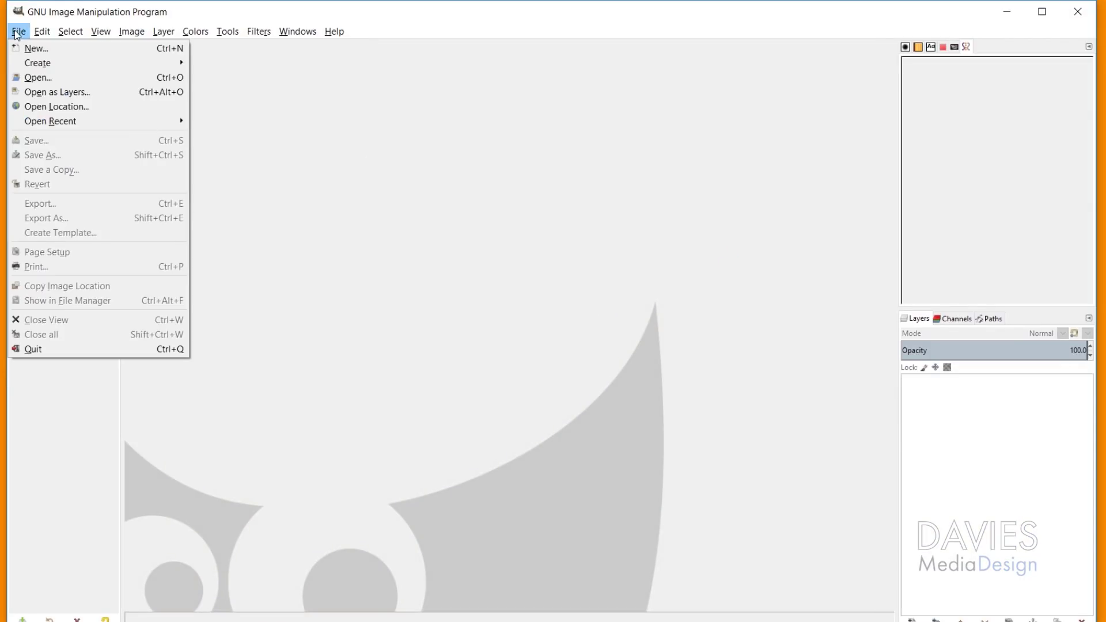
{"action": "left_click", "coordinate": [37, 78]}
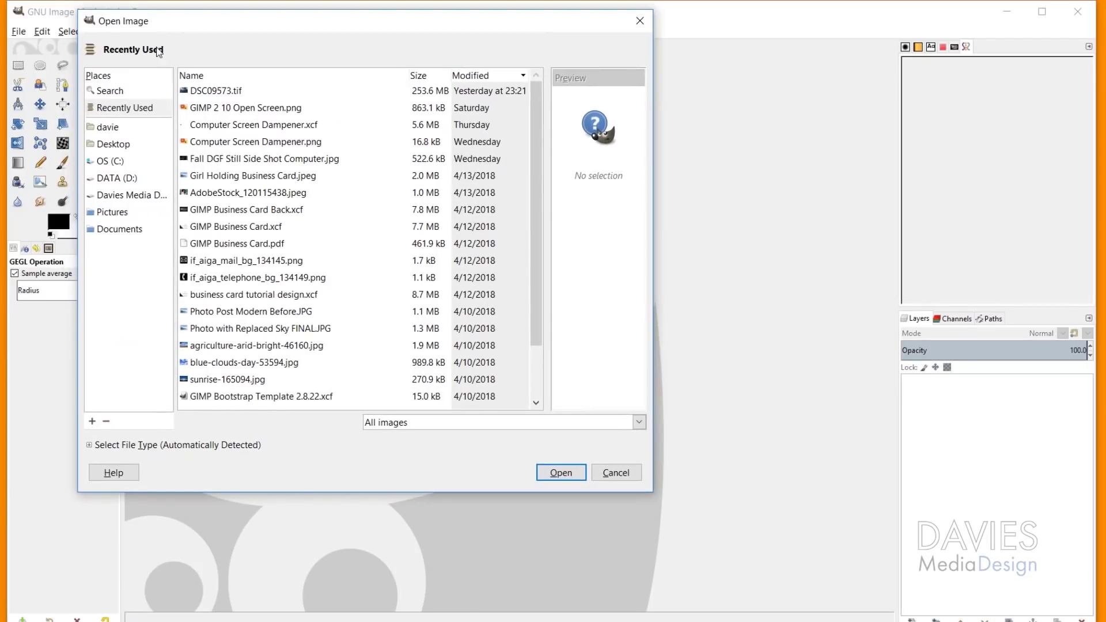
{"action": "left_click", "coordinate": [123, 143]}
{"action": "double_click", "coordinate": [221, 107]}
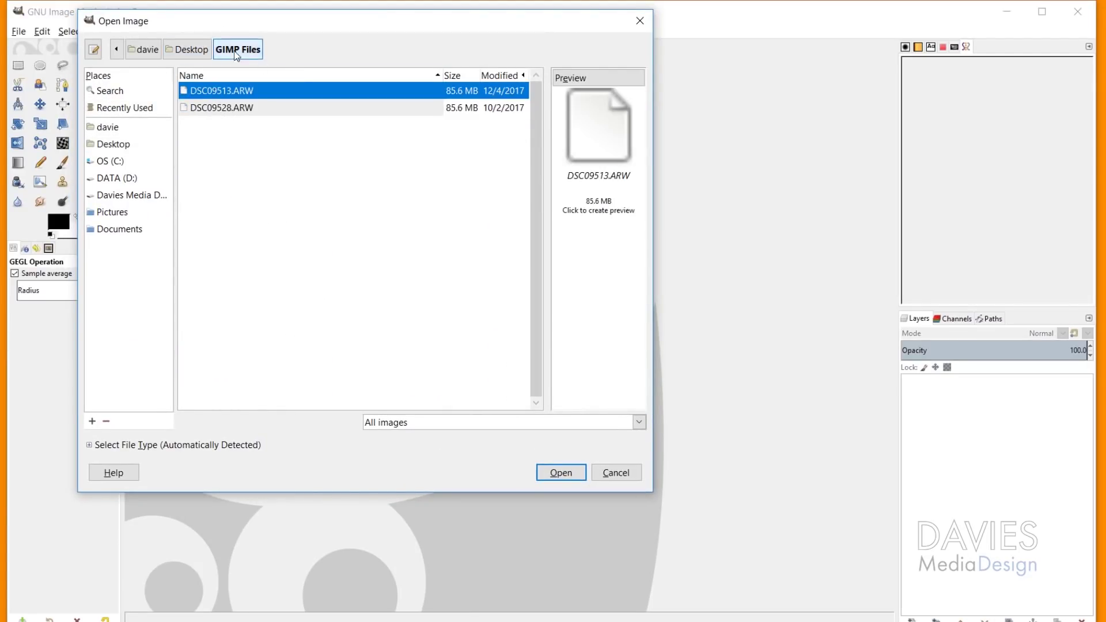
{"action": "left_click", "coordinate": [560, 474]}
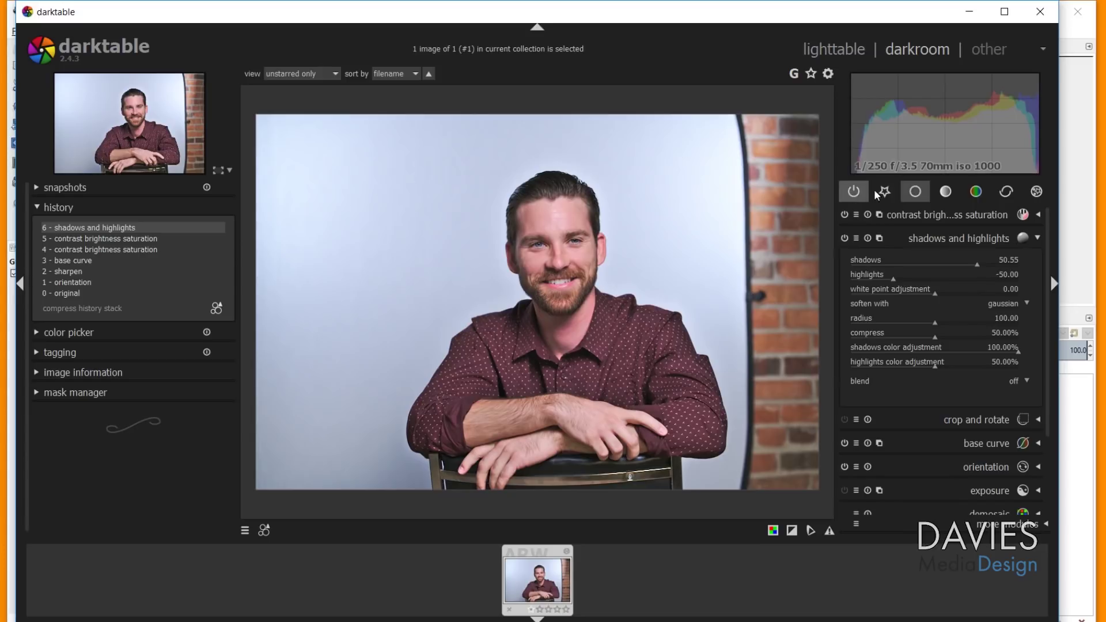
Show active modules, raise contrast to 0.17, set shadows 45.45 and highlights -40.36.
{"action": "left_click", "coordinate": [916, 195]}
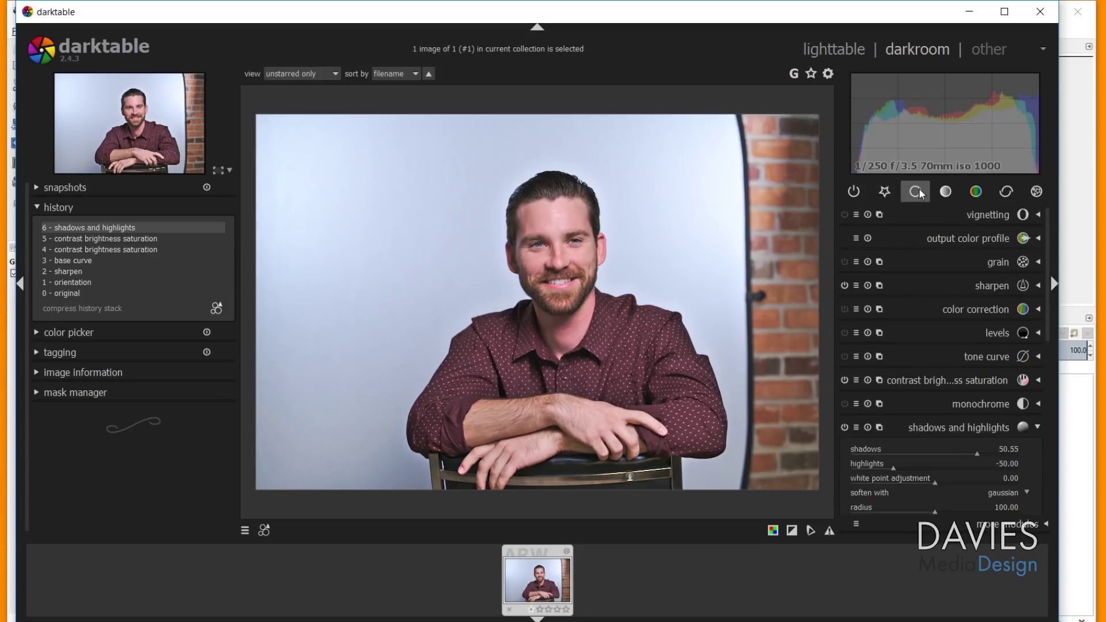
{"action": "left_click", "coordinate": [915, 192]}
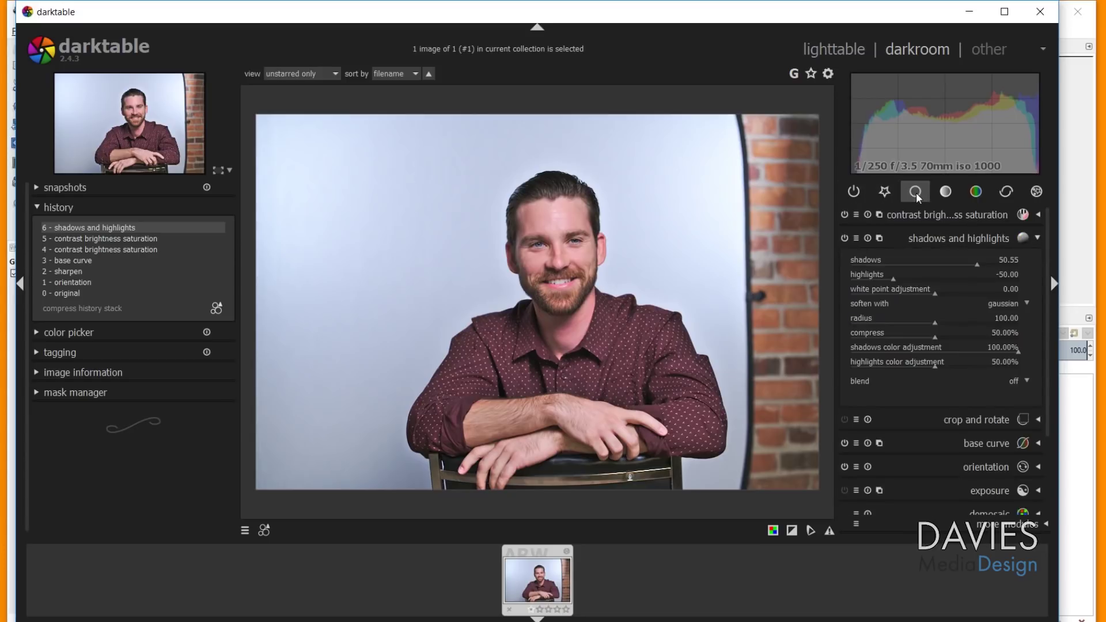
{"action": "left_click", "coordinate": [1037, 213]}
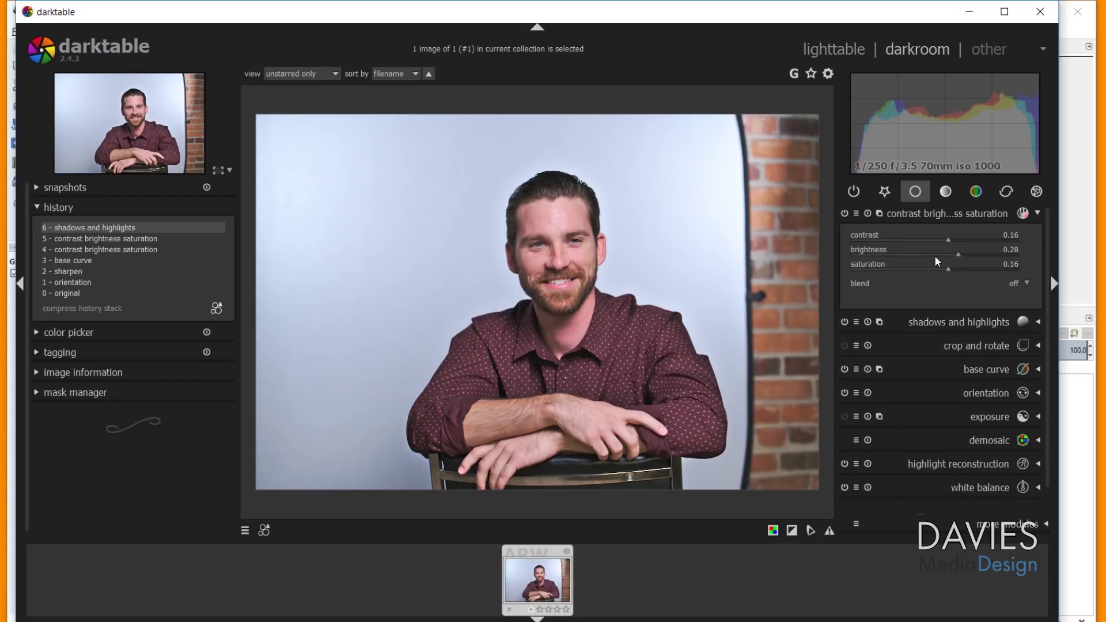
{"action": "scroll", "coordinate": [949, 240], "scroll_direction": "up", "scroll_amount": 1}
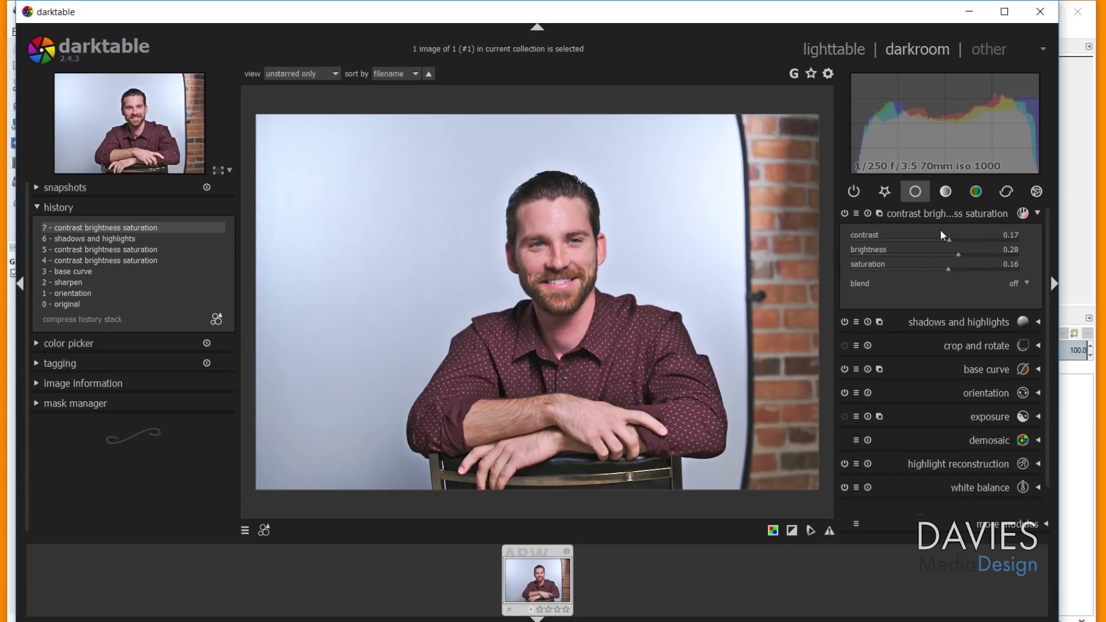
{"action": "left_click", "coordinate": [954, 322]}
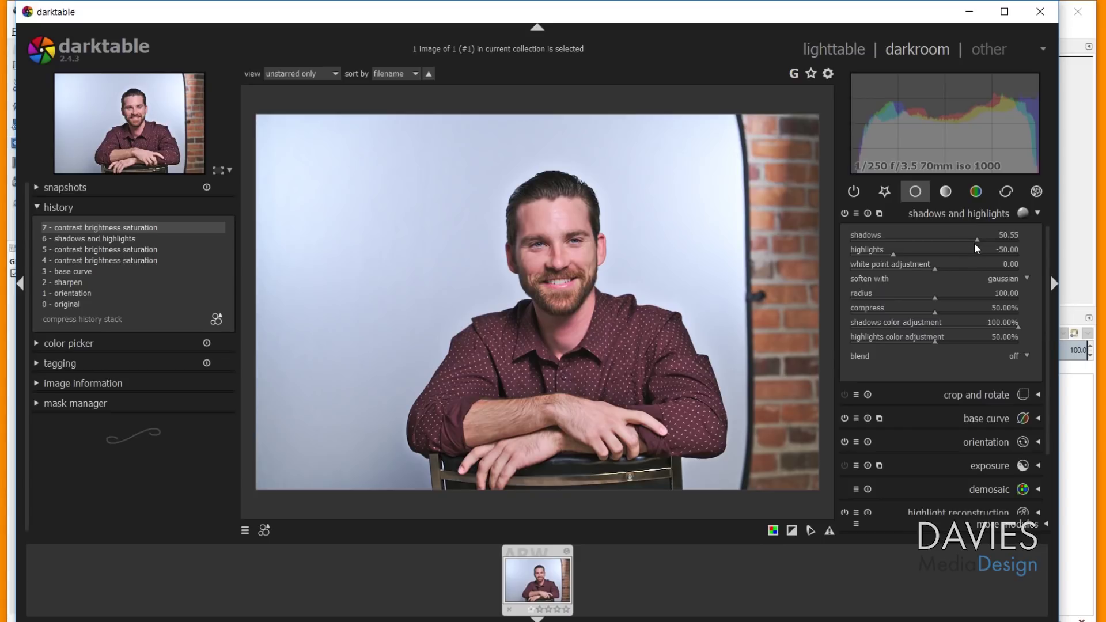
{"action": "left_click_drag", "start_coordinate": [973, 243], "coordinate": [972, 241]}
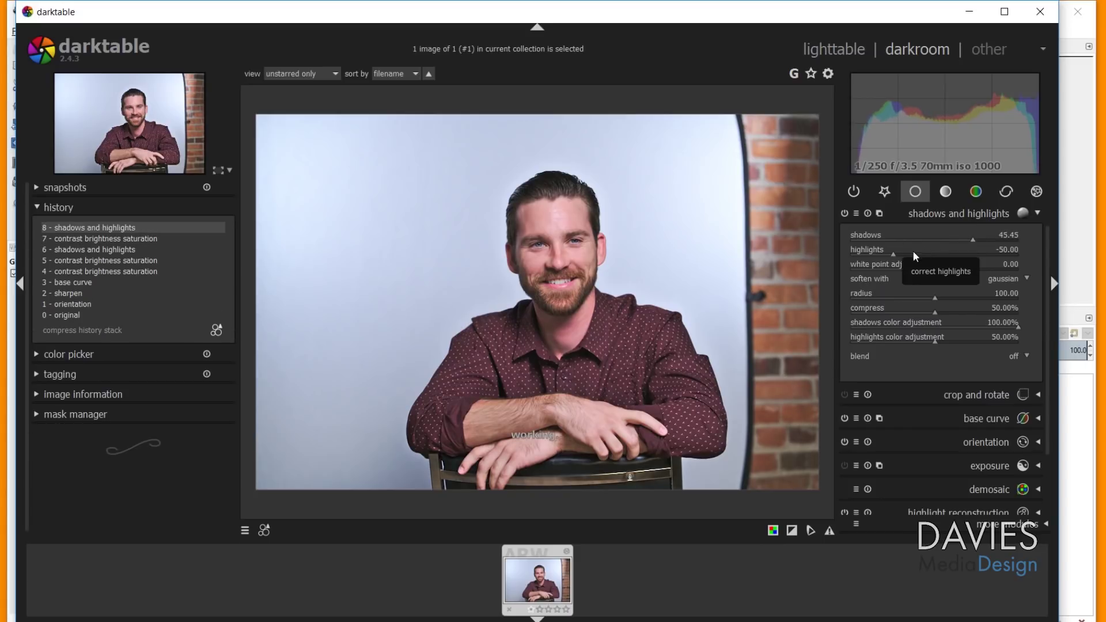
{"action": "left_click_drag", "start_coordinate": [894, 254], "coordinate": [902, 257]}
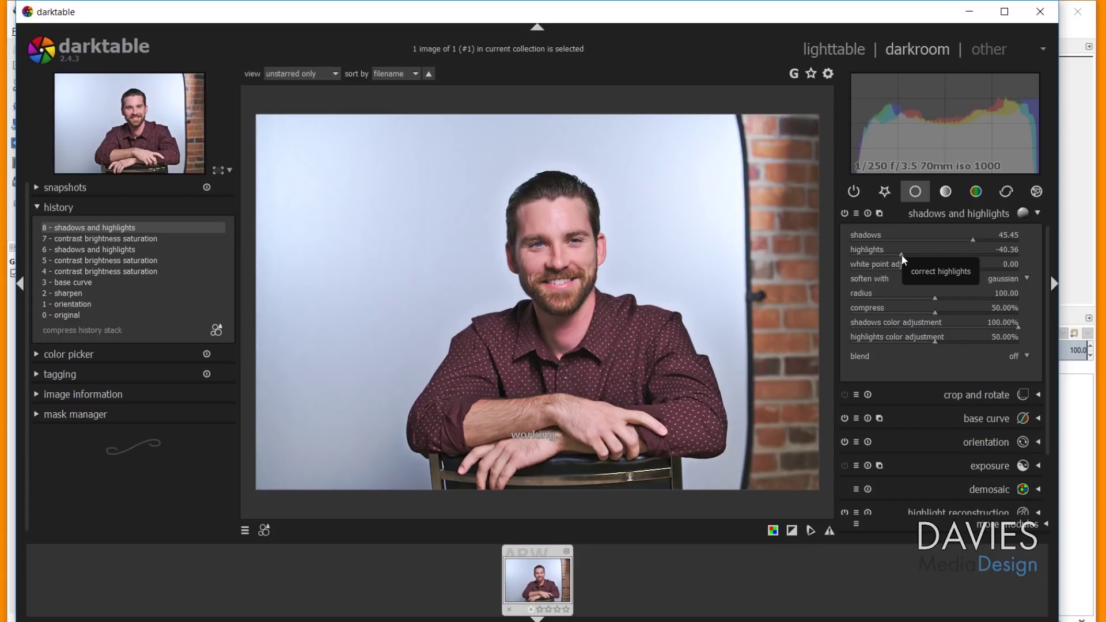
Raise exposure to 0.18 EV and close darktable to return the photo to GIMP.
{"action": "left_click", "coordinate": [980, 466]}
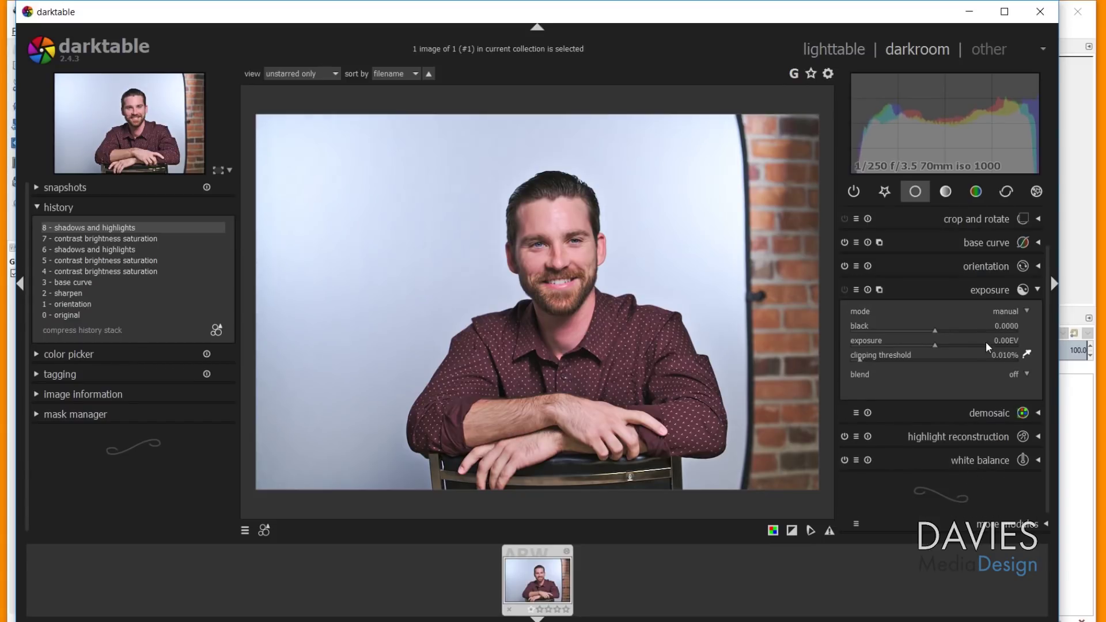
{"action": "left_click_drag", "start_coordinate": [931, 344], "coordinate": [940, 345]}
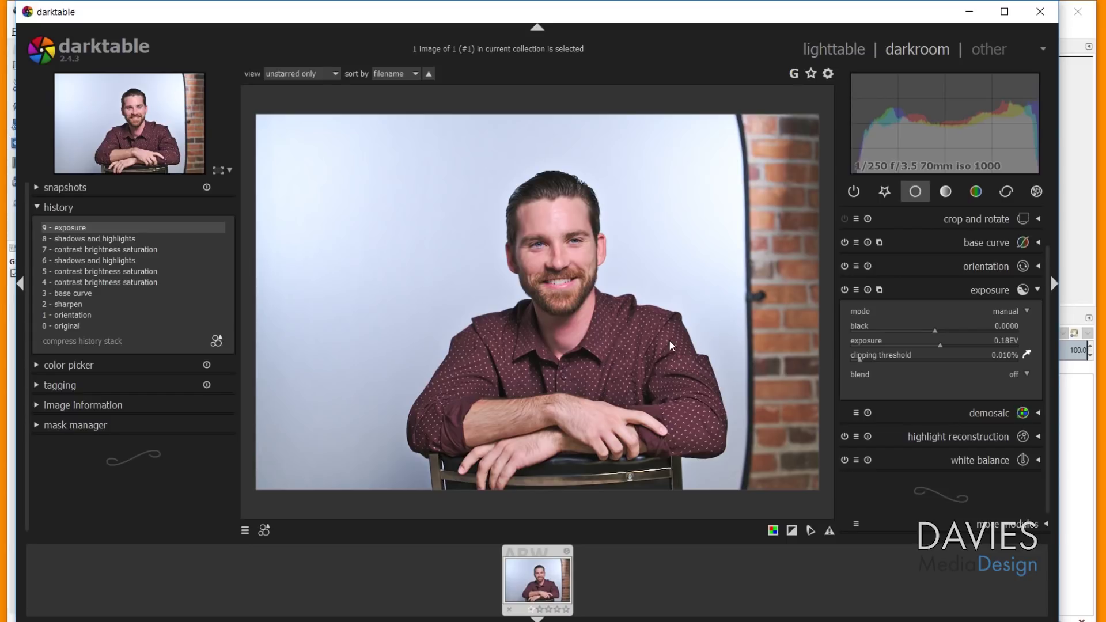
{"action": "left_click", "coordinate": [1040, 12]}
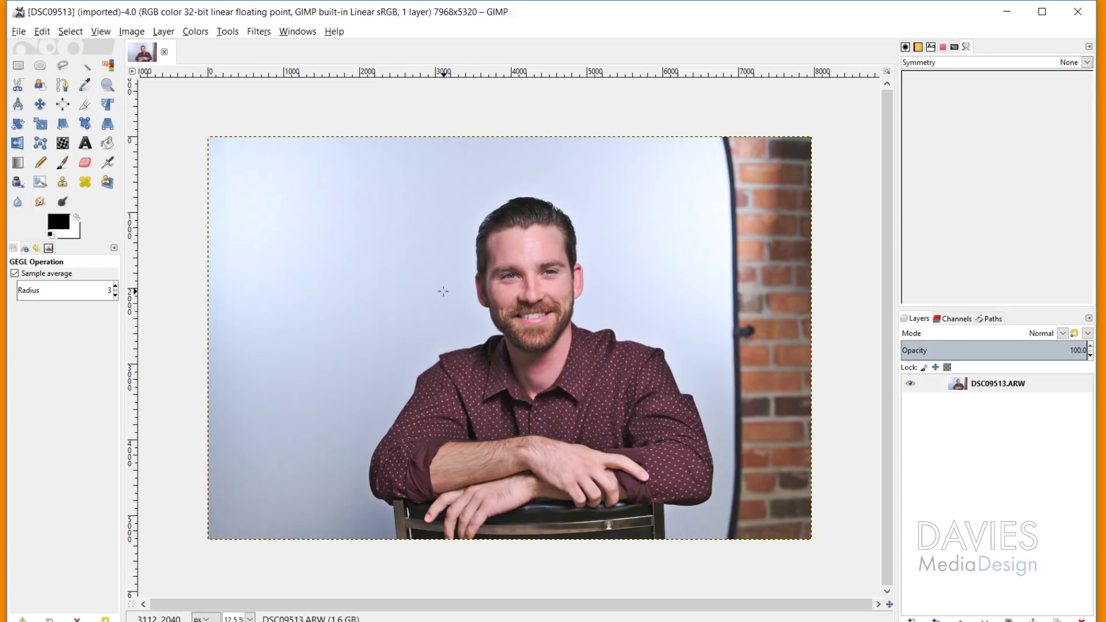
Check GIMP's File menu with the developed DSC09513 portrait loaded, then bring up Windows search.
{"action": "left_click", "coordinate": [18, 31]}
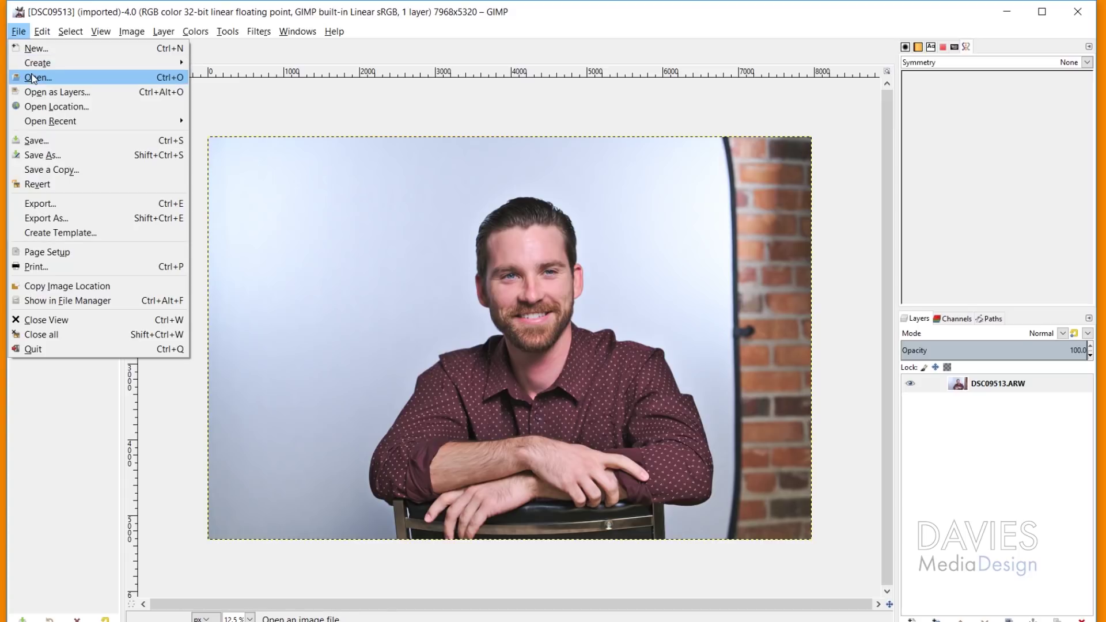
{"action": "left_click", "coordinate": [292, 27]}
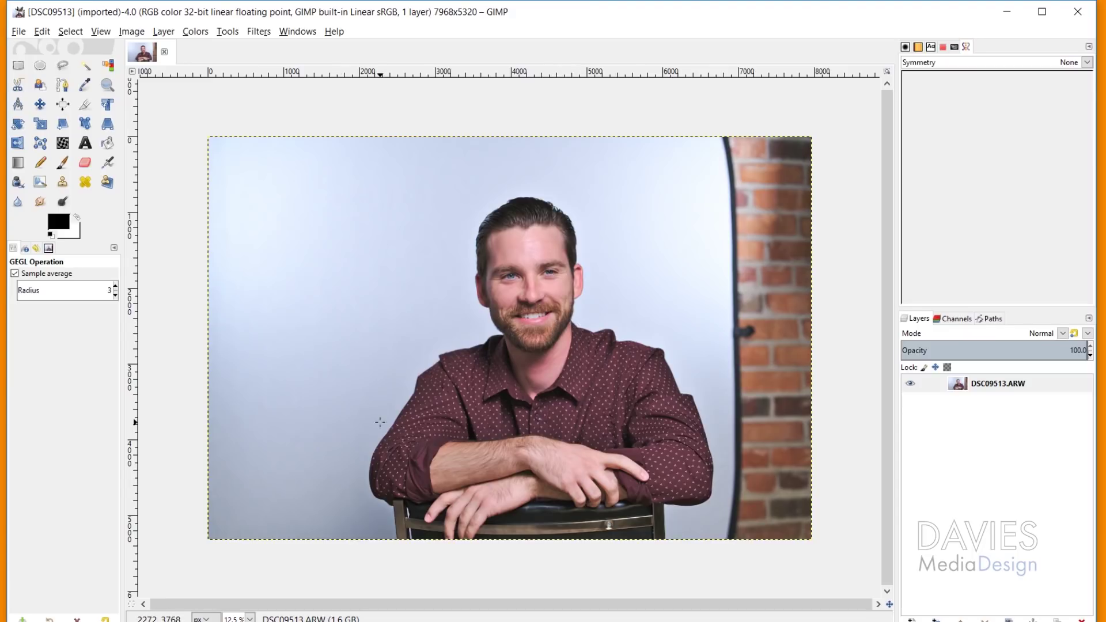
{"action": "key", "text": "super"}
Launch RawTherapee 5.4 and set its external editor to C:\Program Files\GIMP 2\bin\gimp-2.10.exe.
{"action": "type", "text": "raw"}
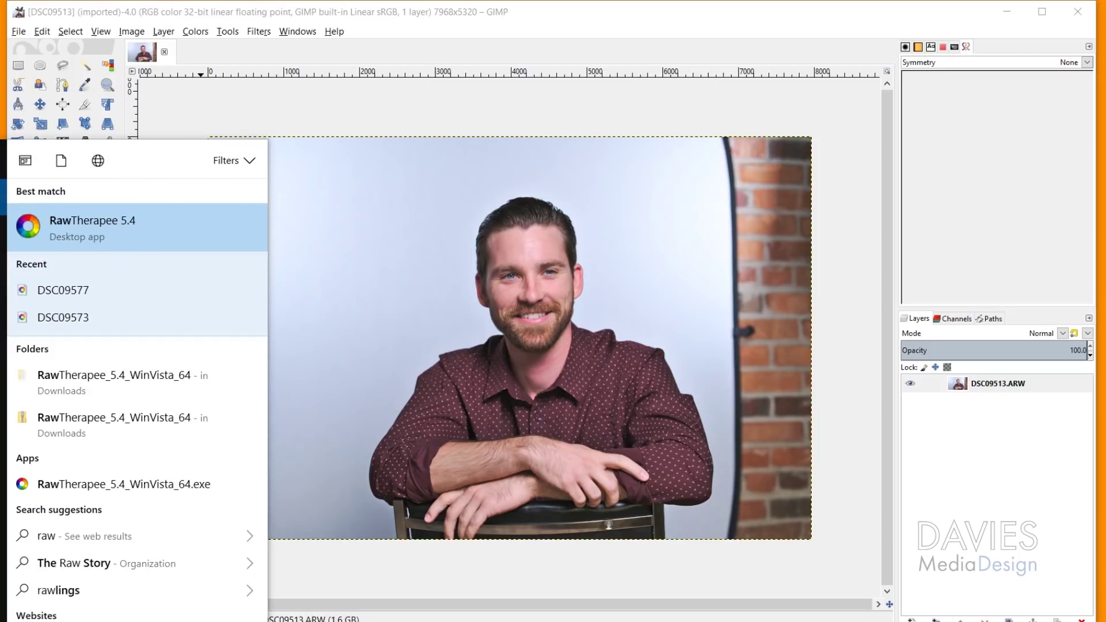
{"action": "left_click", "coordinate": [115, 233]}
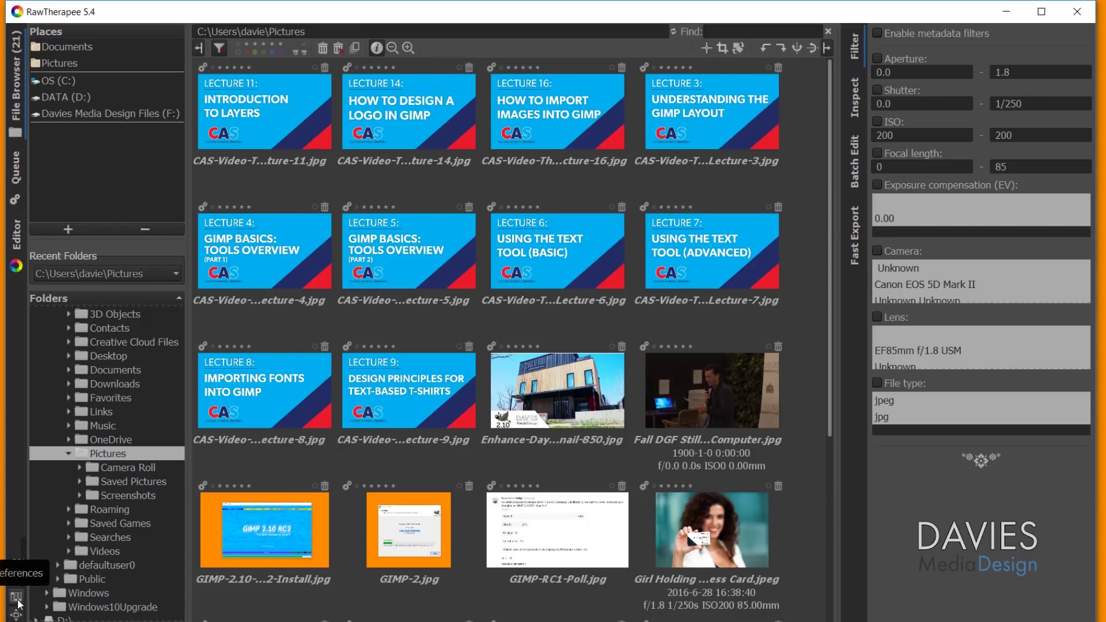
{"action": "left_click", "coordinate": [19, 602]}
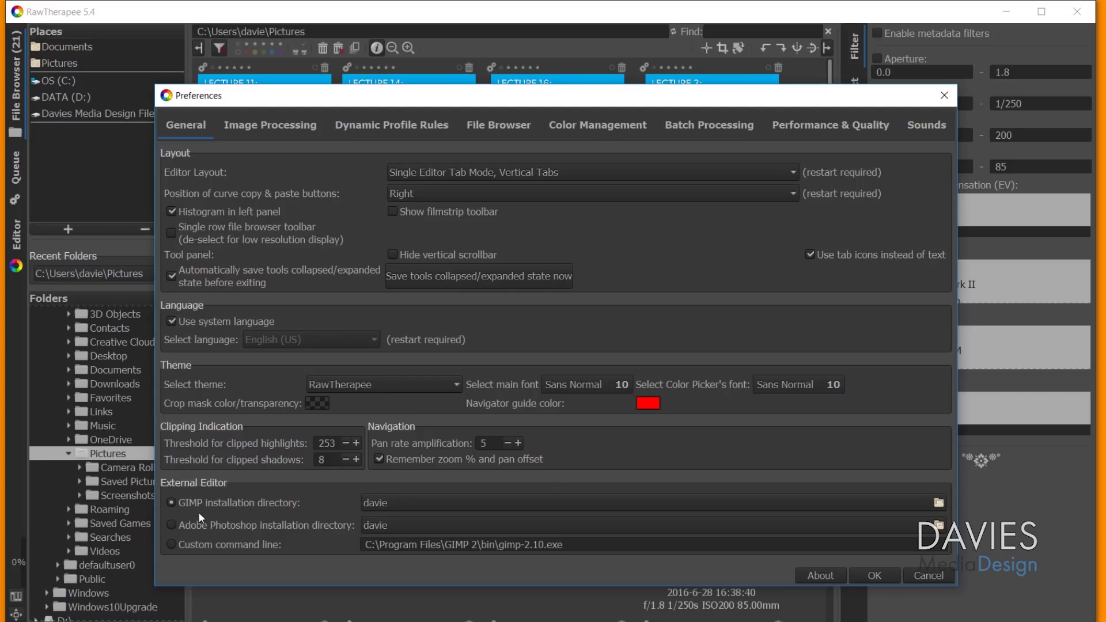
{"action": "left_click", "coordinate": [171, 544]}
{"action": "left_click_drag", "start_coordinate": [369, 544], "coordinate": [569, 544]}
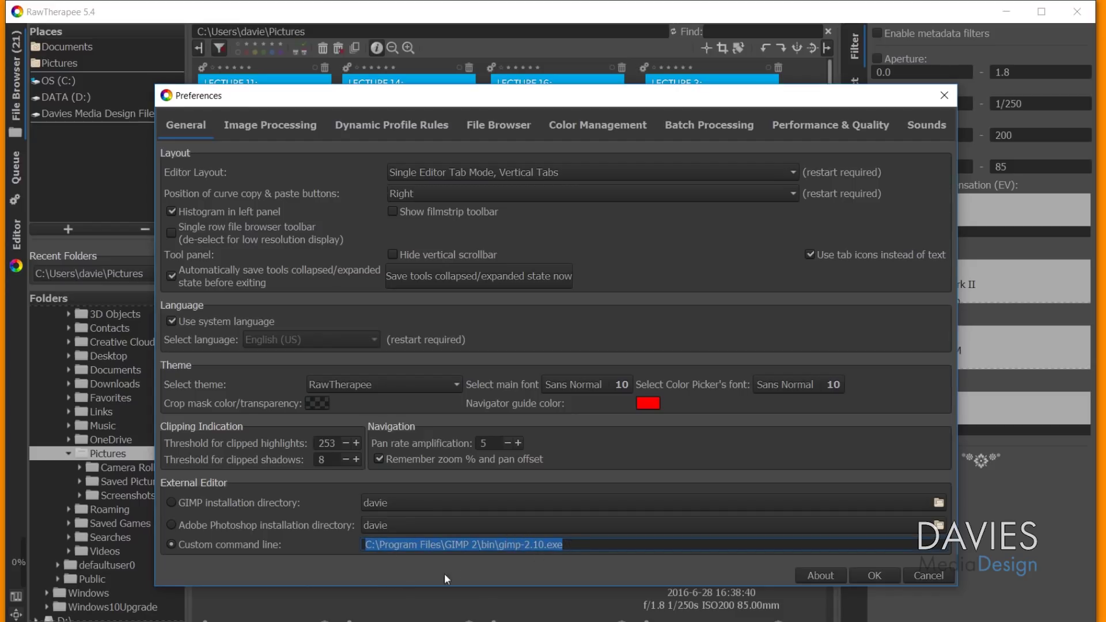
{"action": "left_click", "coordinate": [574, 544]}
{"action": "triple_click", "coordinate": [574, 544]}
{"action": "left_click", "coordinate": [595, 546]}
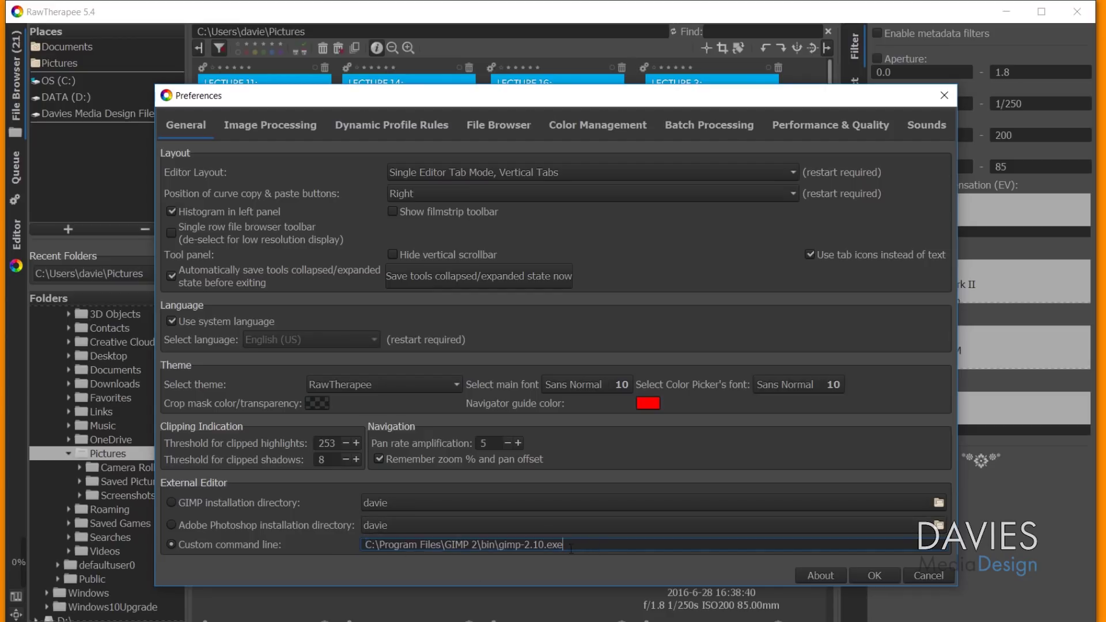
{"action": "left_click", "coordinate": [874, 576]}
Open DSC09528 from the GIMP Files folder in RawTherapee using Open with > Choose another app.
{"action": "key", "text": "alt+Tab"}
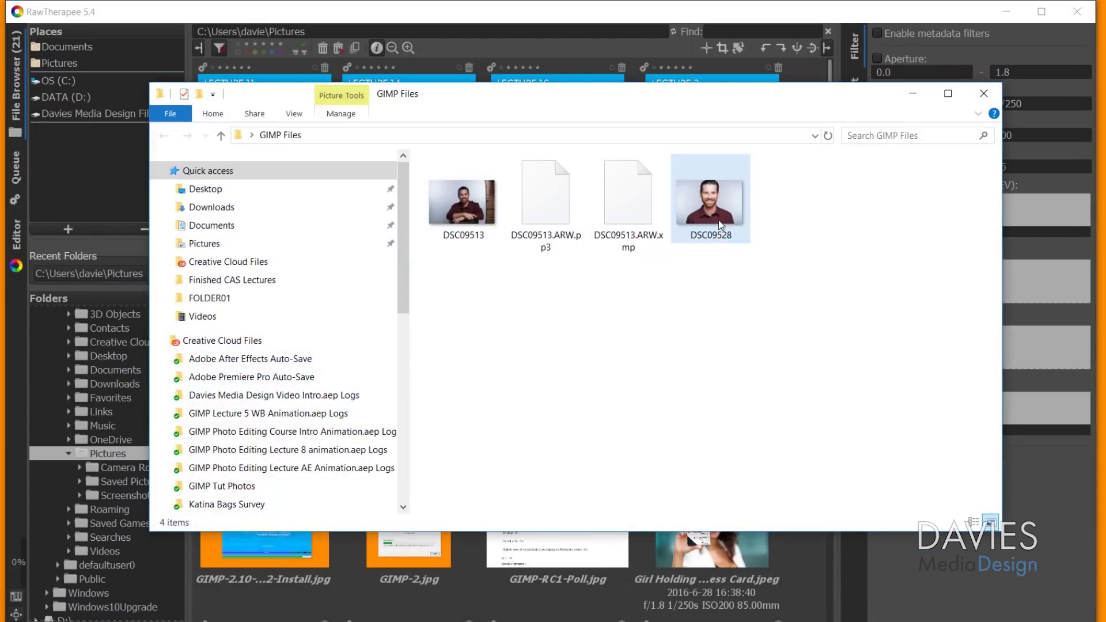
{"action": "right_click", "coordinate": [713, 222]}
{"action": "mouse_move", "coordinate": [766, 328]}
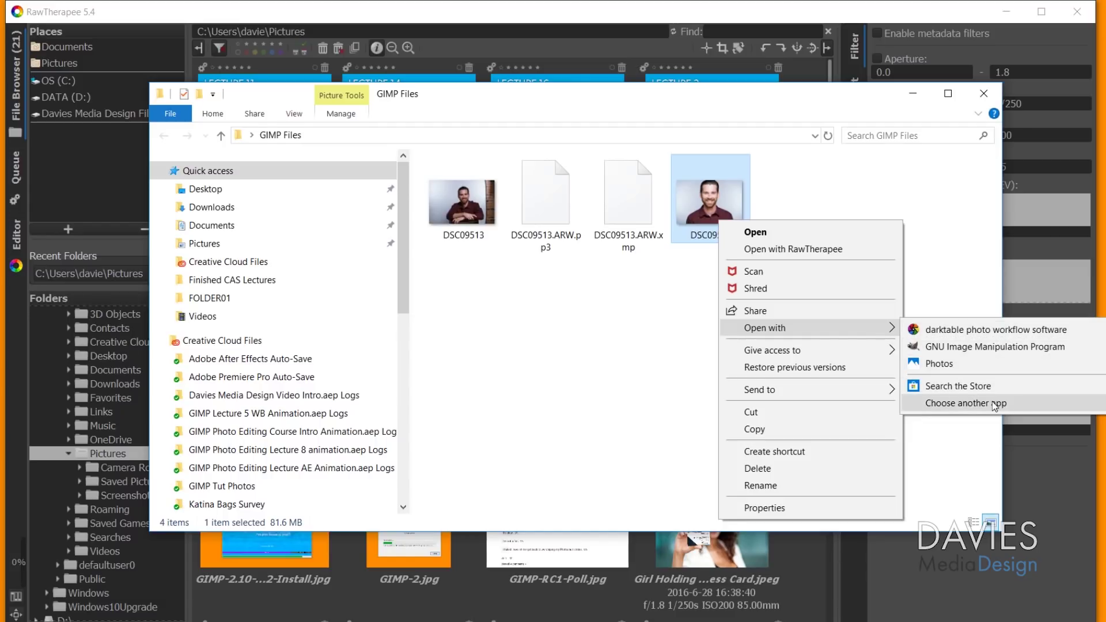
{"action": "left_click", "coordinate": [1017, 405]}
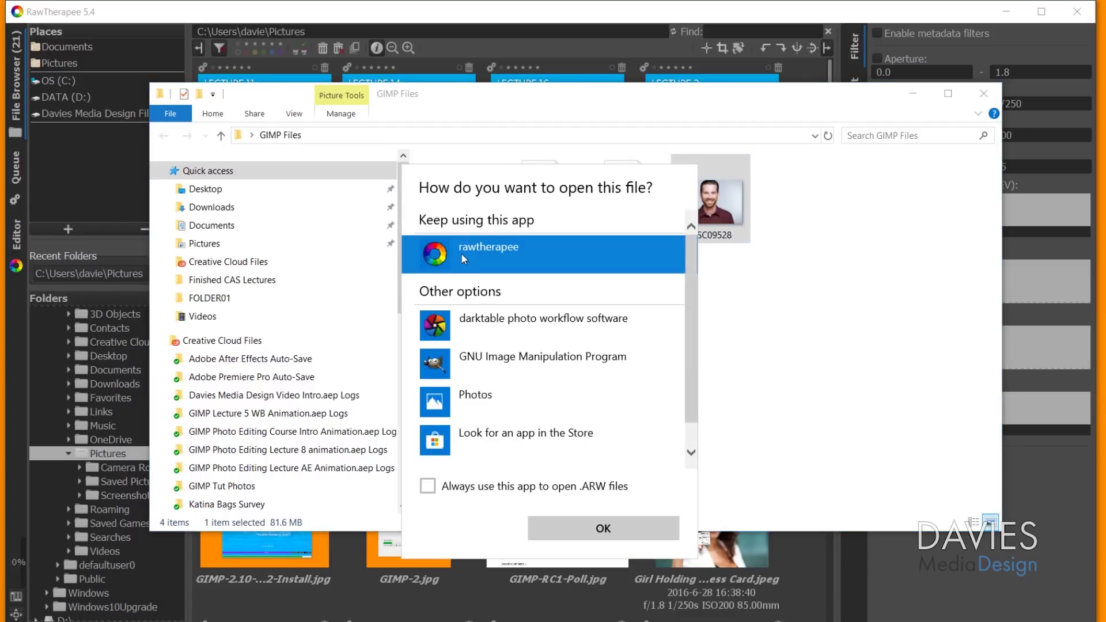
{"action": "scroll", "coordinate": [533, 371], "scroll_direction": "down", "scroll_amount": 1}
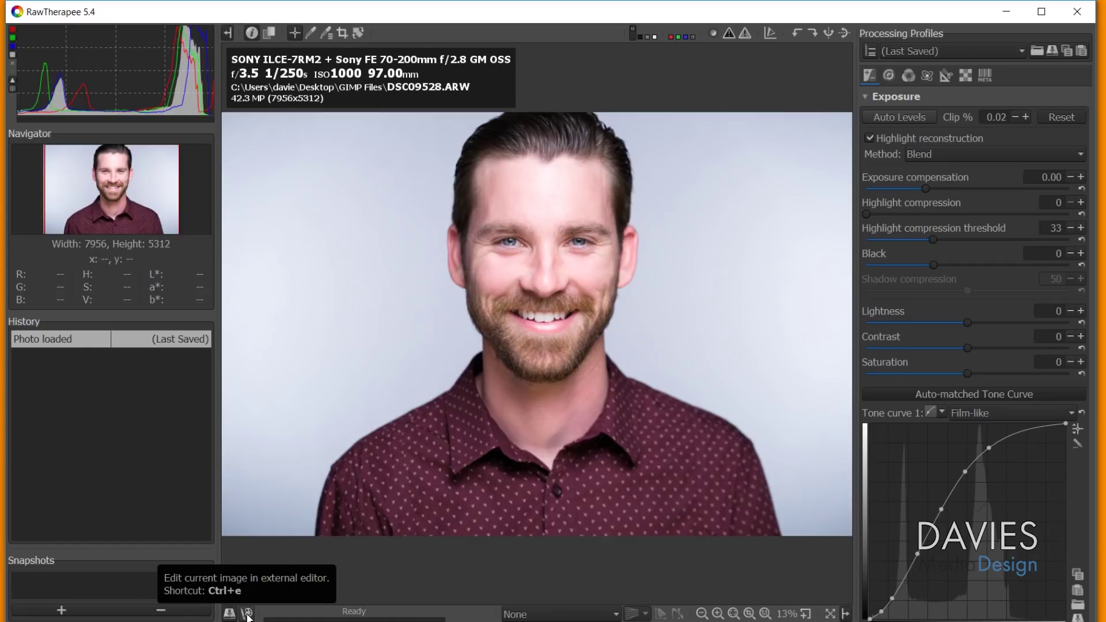
Send DSC09528 from RawTherapee to GIMP and bring up its RT_sRGB profile conversion prompt.
{"action": "left_click", "coordinate": [247, 613]}
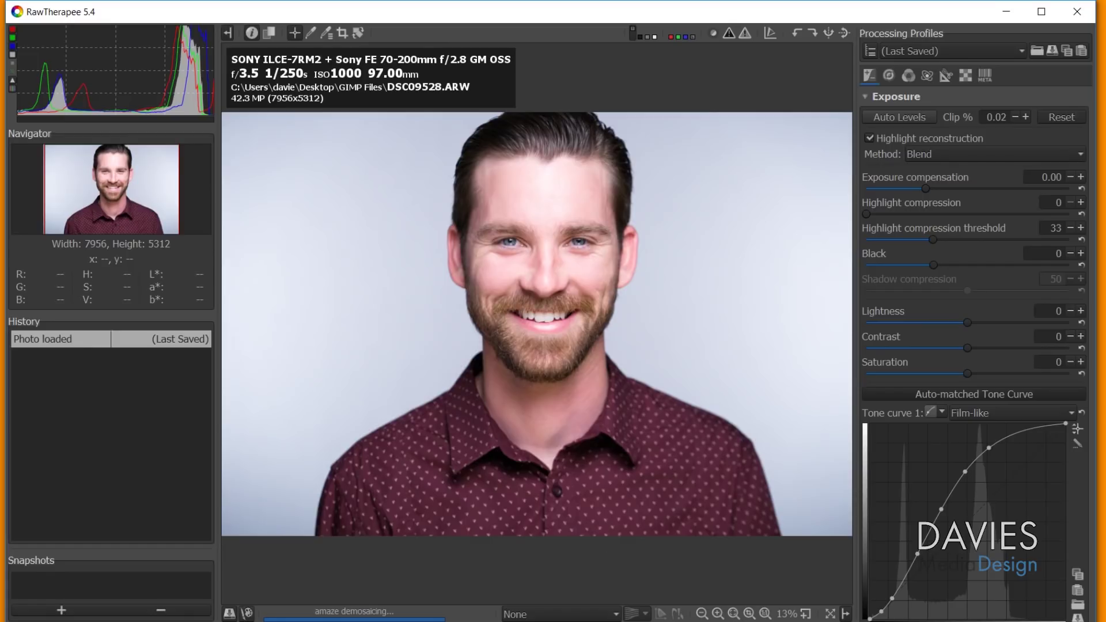
{"action": "mouse_move", "coordinate": [589, 621]}
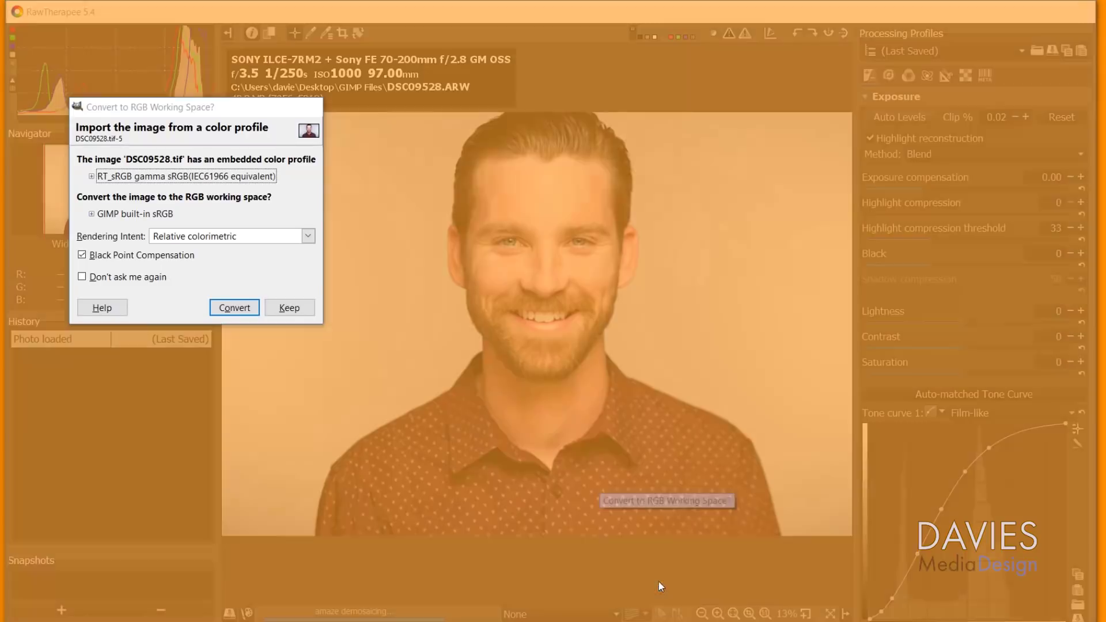
{"action": "left_click", "coordinate": [658, 582]}
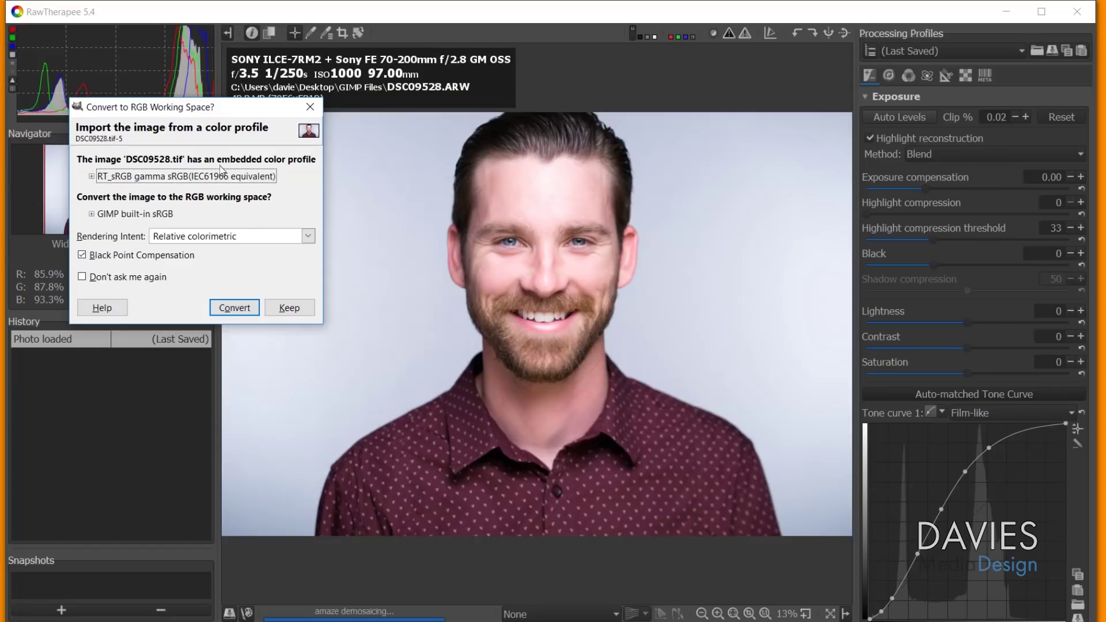
Convert the incoming DSC09528 image to GIMP's built-in sRGB working space.
{"action": "left_click", "coordinate": [235, 308]}
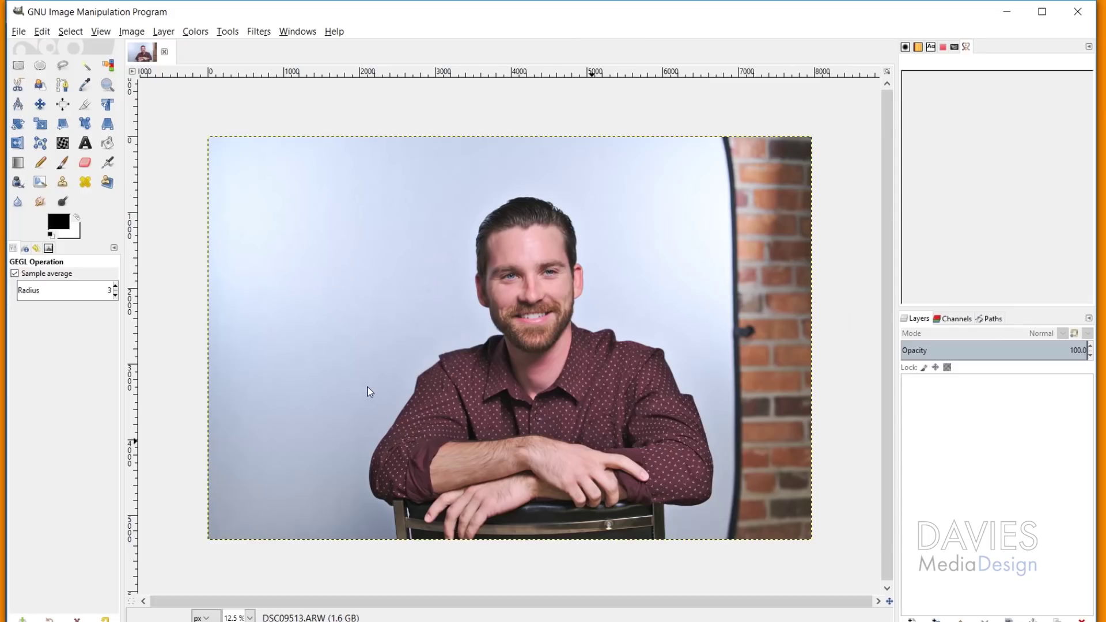